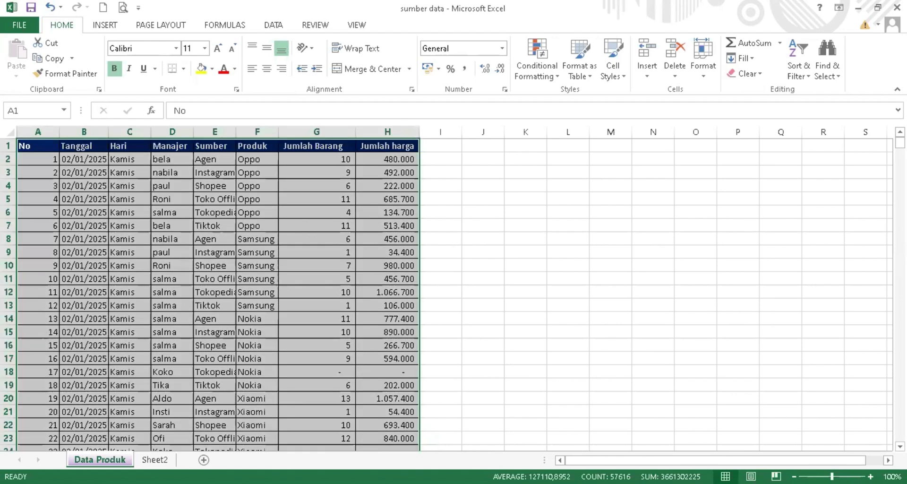
# Create a PivotTable from the Data Produk range A1:H7202, placed on the existing worksheet Sheet2 at cell B3
pyautogui.moveTo(900, 143); pyautogui.dragTo(900, 341)
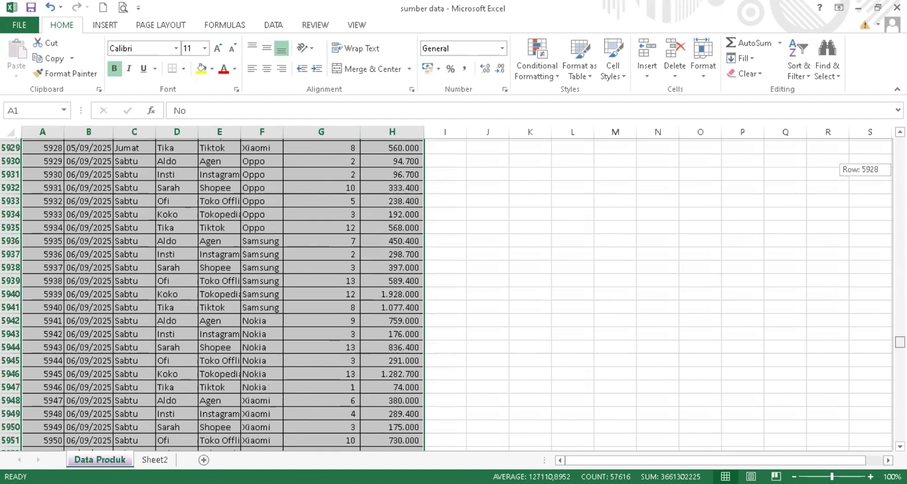
pyautogui.moveTo(899, 341); pyautogui.dragTo(899, 142)
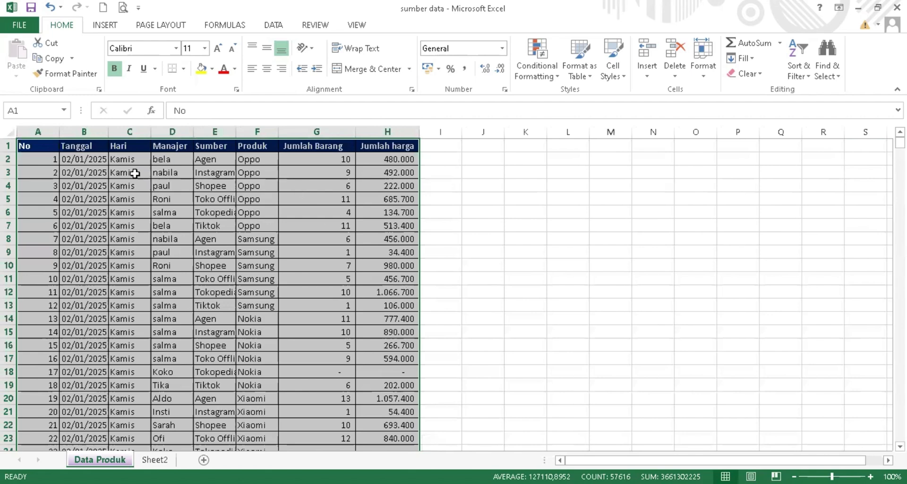
pyautogui.hotkey('ctrl', 'i')
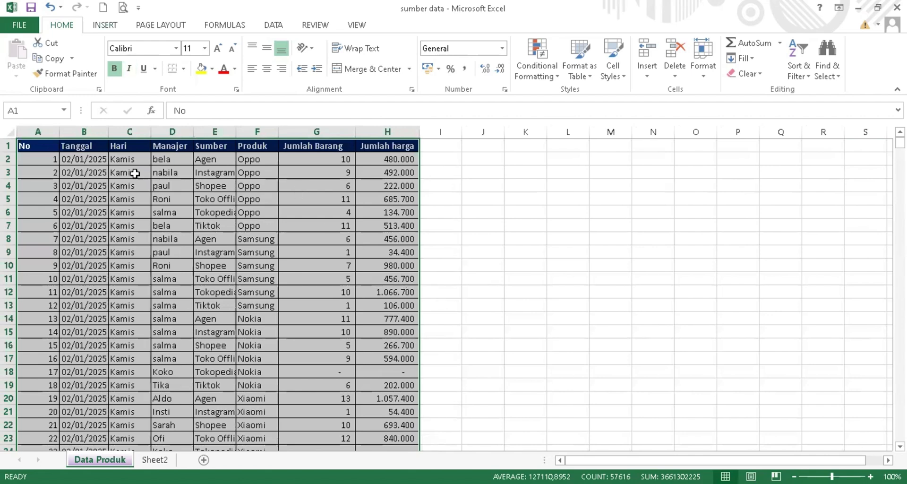
pyautogui.click(105, 25)
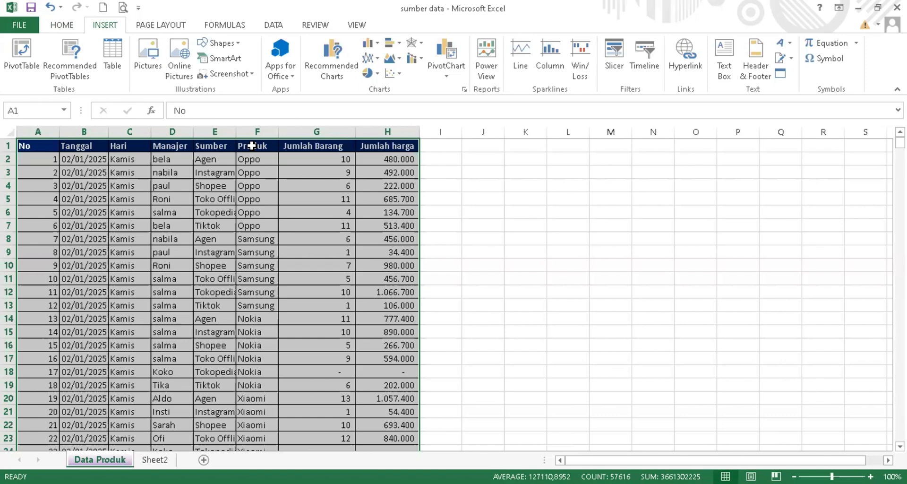
pyautogui.click(24, 62)
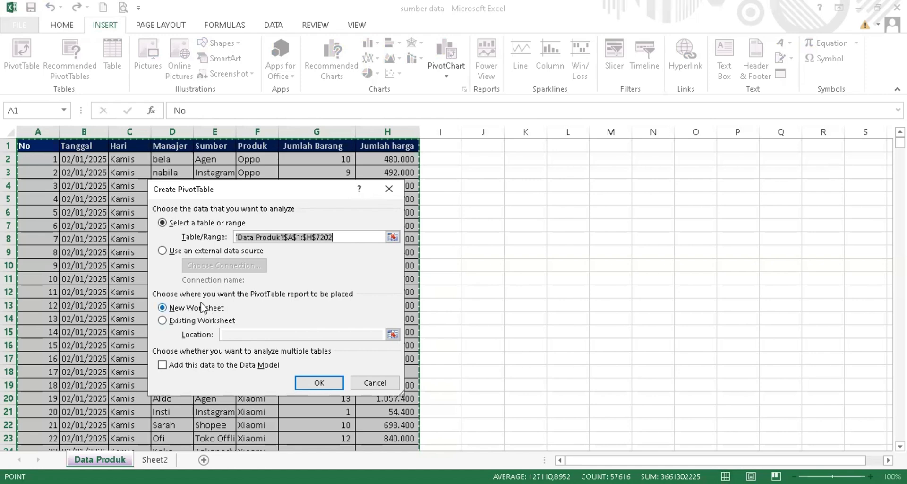
pyautogui.click(164, 322)
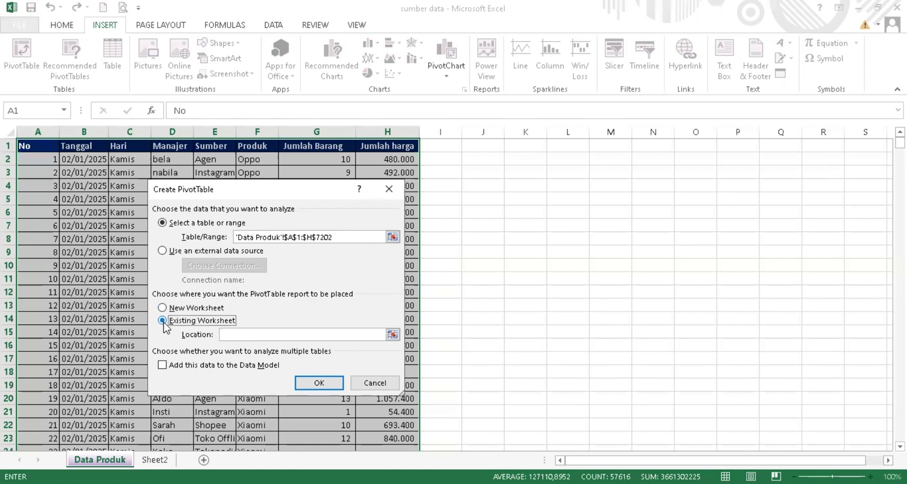
pyautogui.click(390, 334)
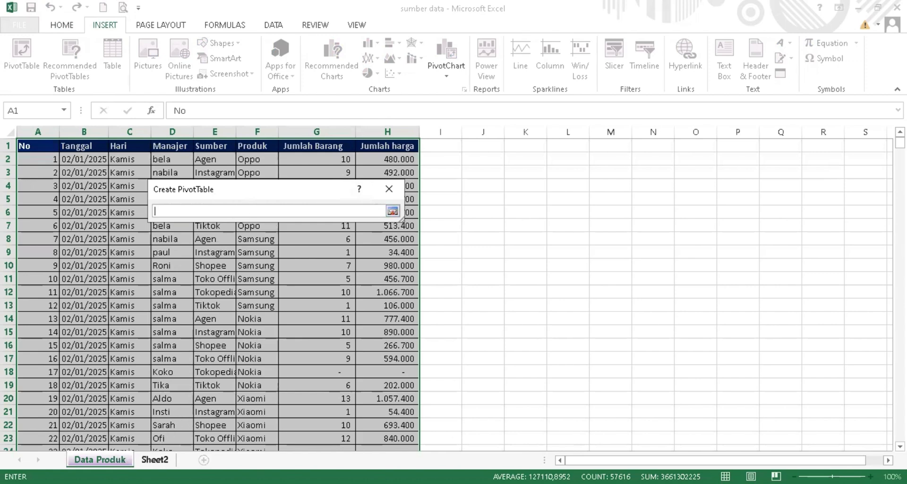
pyautogui.click(155, 460)
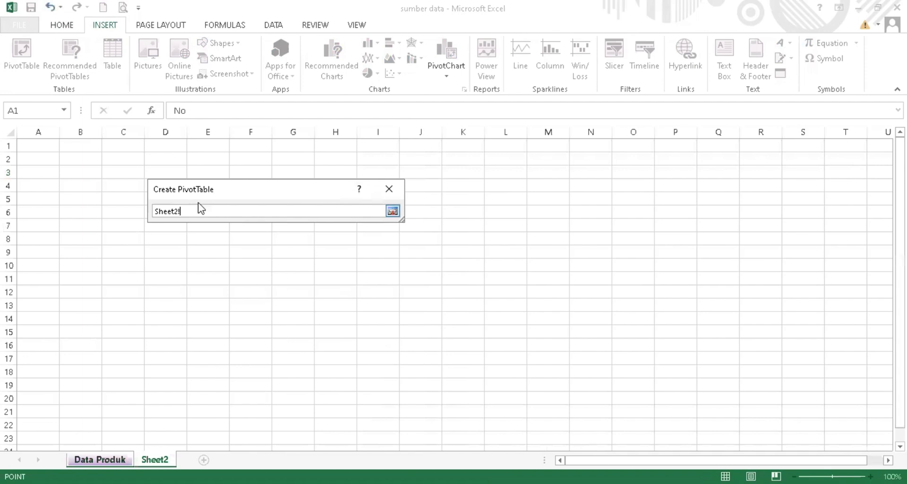
pyautogui.click(76, 172)
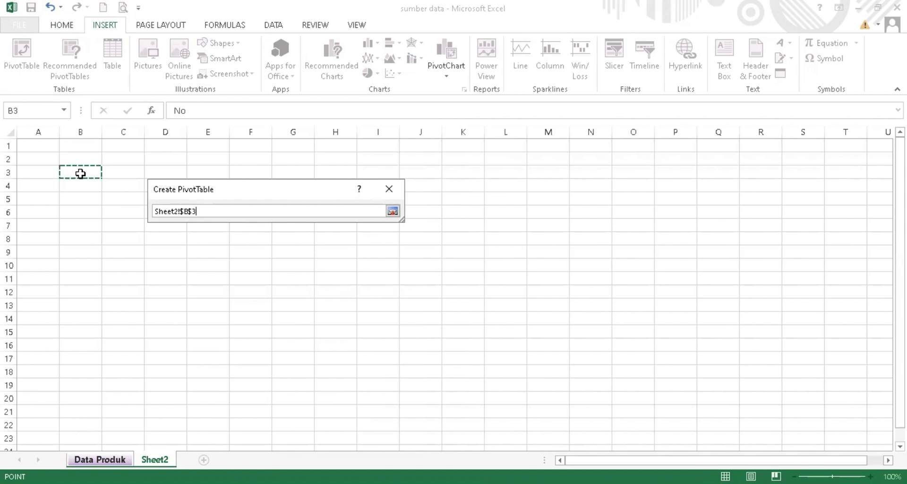
pyautogui.click(392, 212)
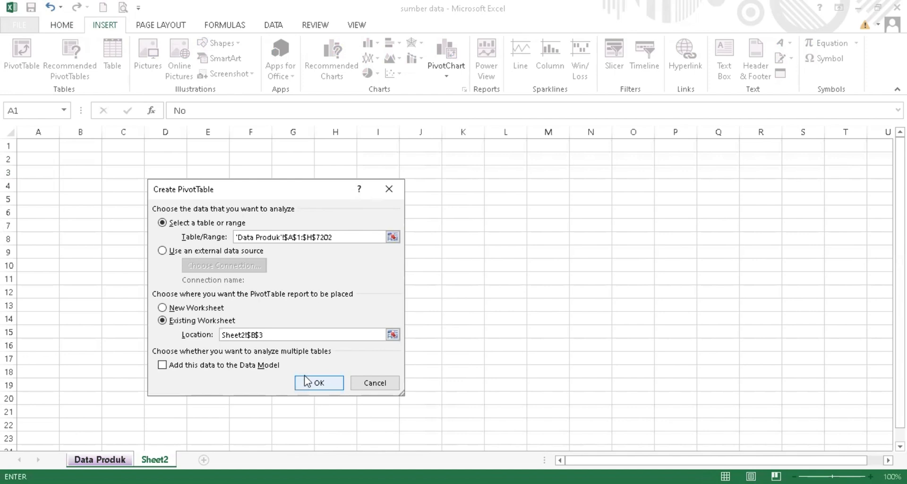
pyautogui.click(320, 387)
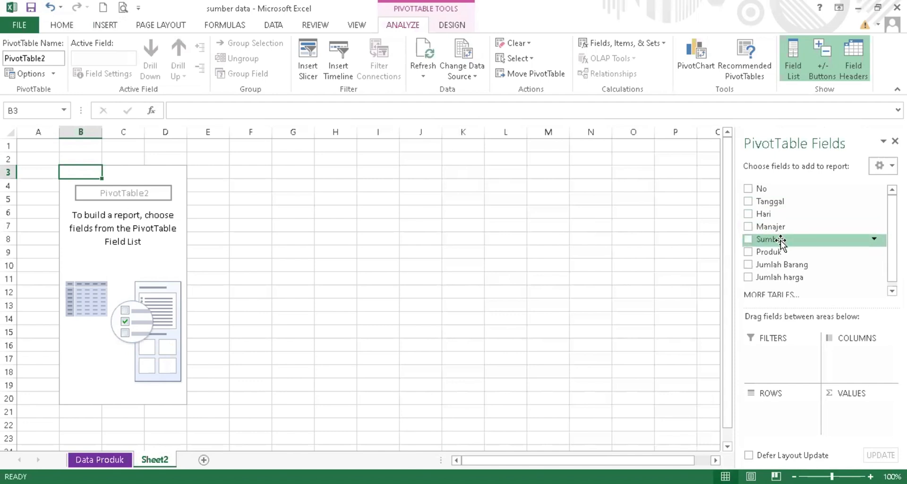
# Add the Manajer and Produk fields to the PivotTable rows, with Produk nested under Manajer
pyautogui.click(747, 227)
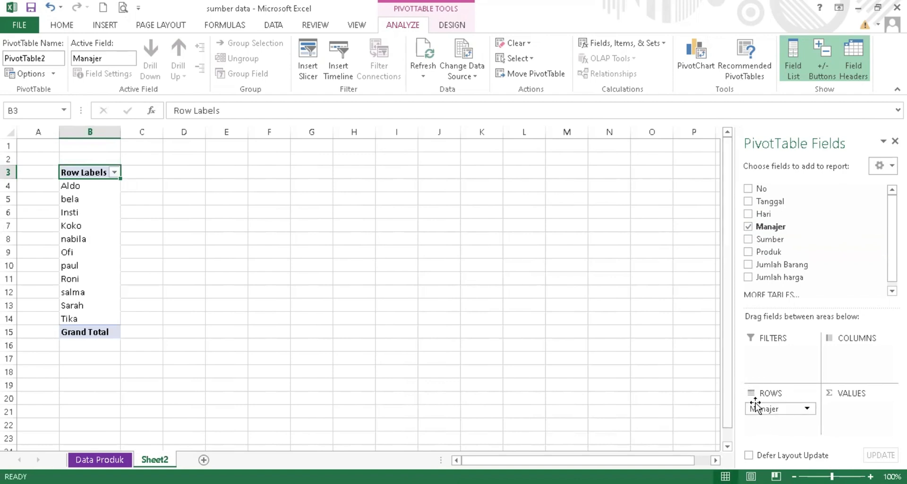
pyautogui.click(748, 252)
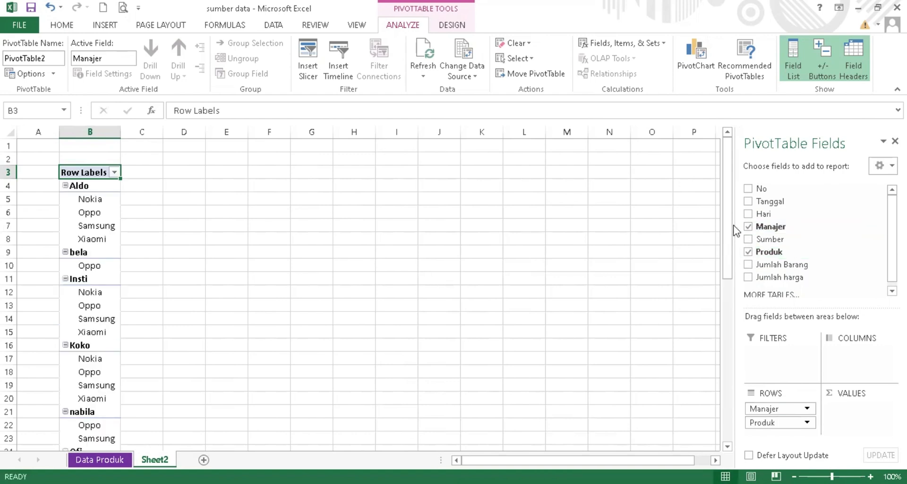
pyautogui.moveTo(729, 224)
pyautogui.mouseDown()
pyautogui.moveTo(729, 293)
pyautogui.moveTo(735, 208)
pyautogui.mouseUp()
pyautogui.scroll(-1, 803, 236)
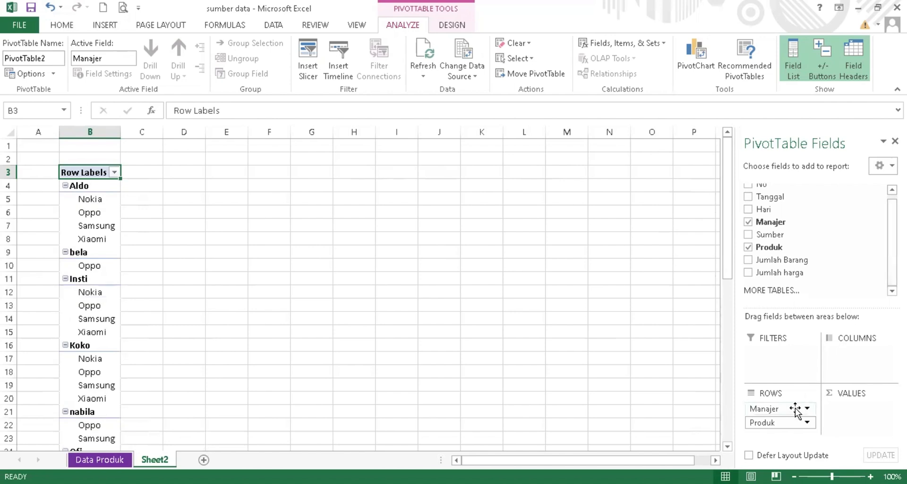
# Move the Produk field from the PivotTable rows to the columns and look over the product headings
pyautogui.moveTo(767, 423); pyautogui.dragTo(840, 353)
pyautogui.click(766, 422)
pyautogui.click(767, 422)
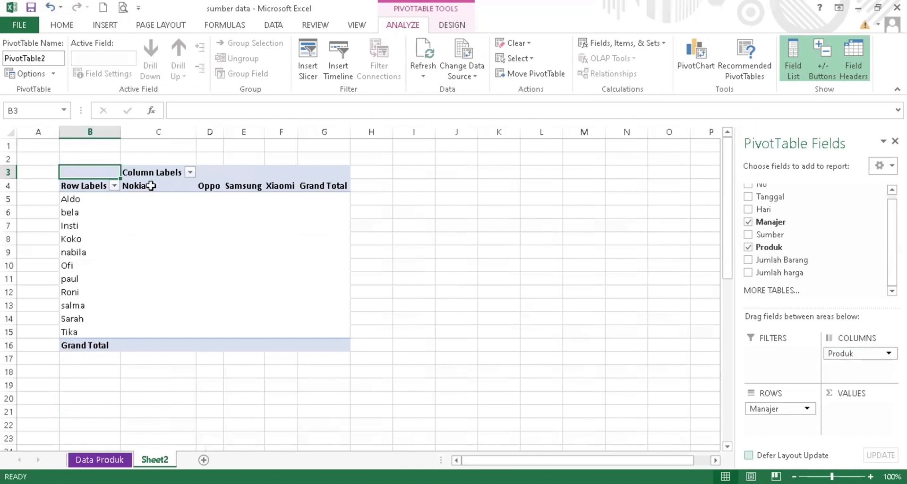
pyautogui.click(148, 185)
pyautogui.click(206, 186)
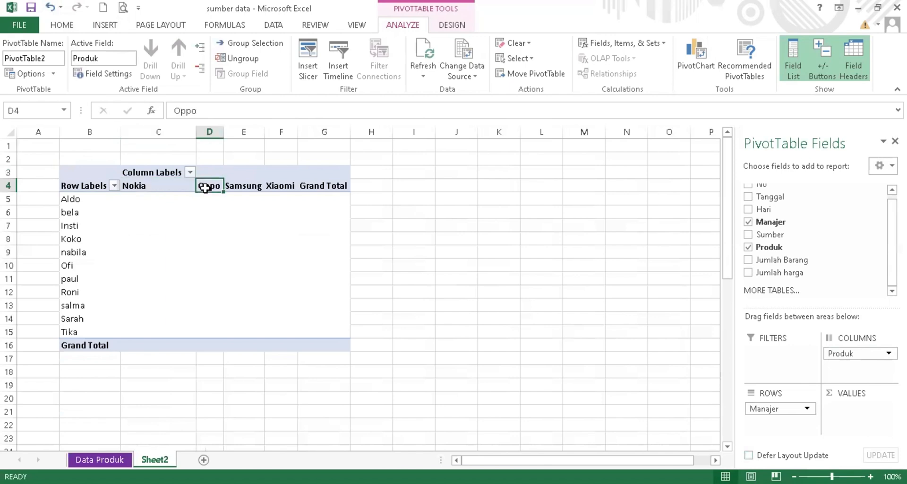
pyautogui.click(238, 188)
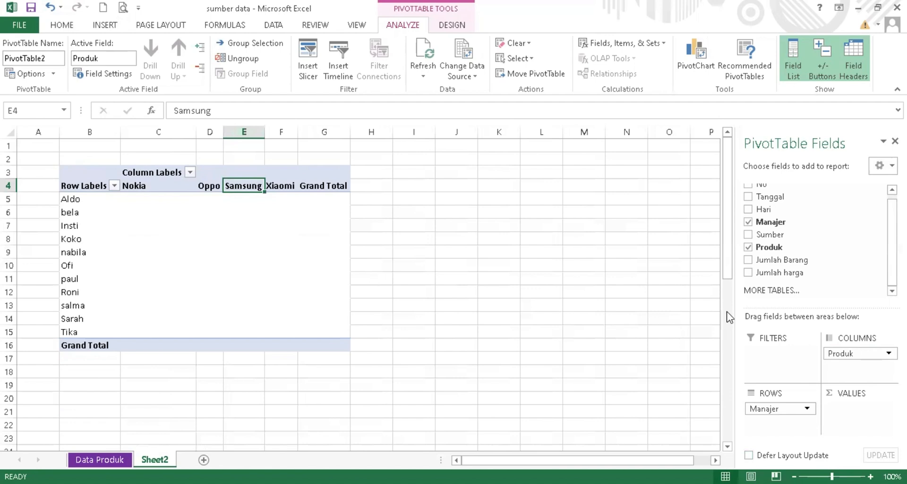
# Move the Produk field from the columns back to the rows, below Manajer
pyautogui.moveTo(859, 356); pyautogui.dragTo(779, 424)
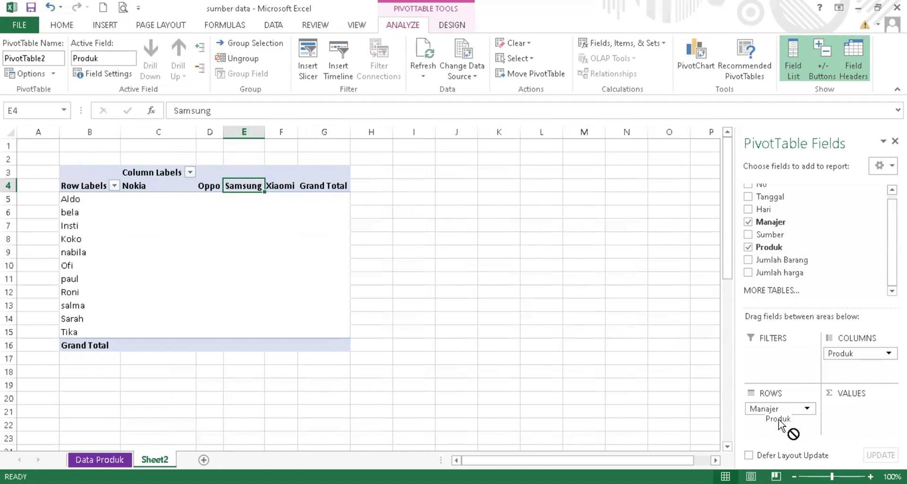
pyautogui.moveTo(779, 424); pyautogui.dragTo(781, 422)
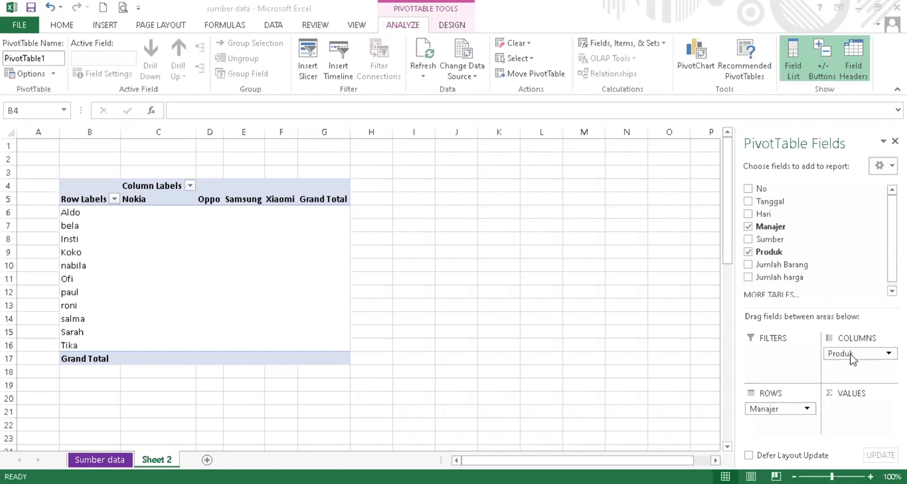
pyautogui.click(825, 366)
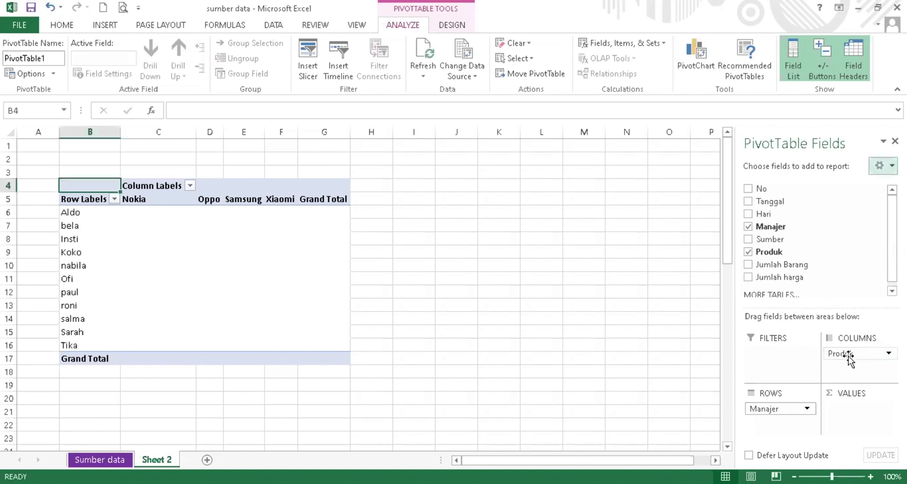
pyautogui.moveTo(848, 359); pyautogui.dragTo(764, 423)
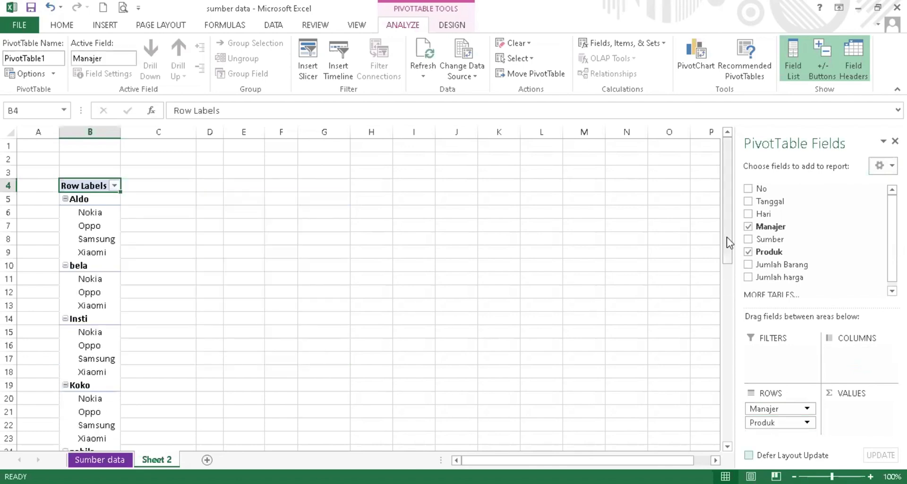
pyautogui.moveTo(730, 213)
pyautogui.mouseDown()
pyautogui.moveTo(708, 379)
pyautogui.moveTo(733, 245)
pyautogui.moveTo(727, 198)
pyautogui.mouseUp()
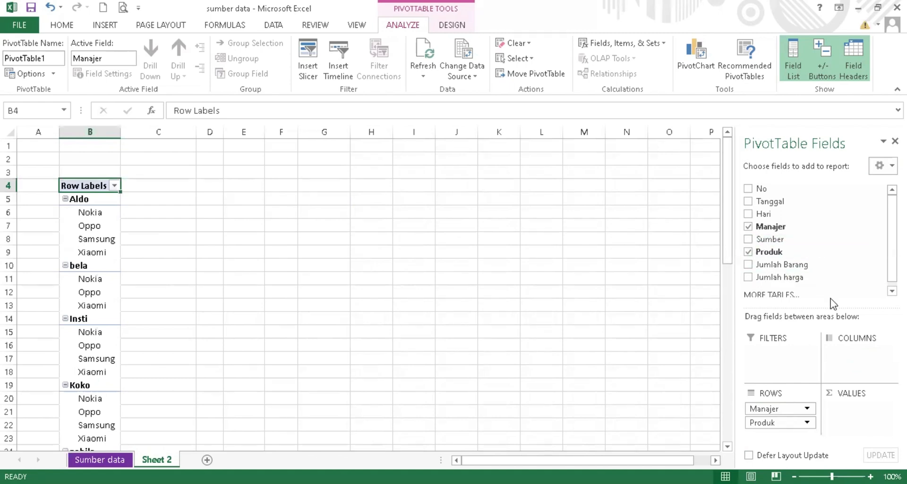
# Add the Sumber field to the PivotTable and place it in the columns
pyautogui.click(747, 240)
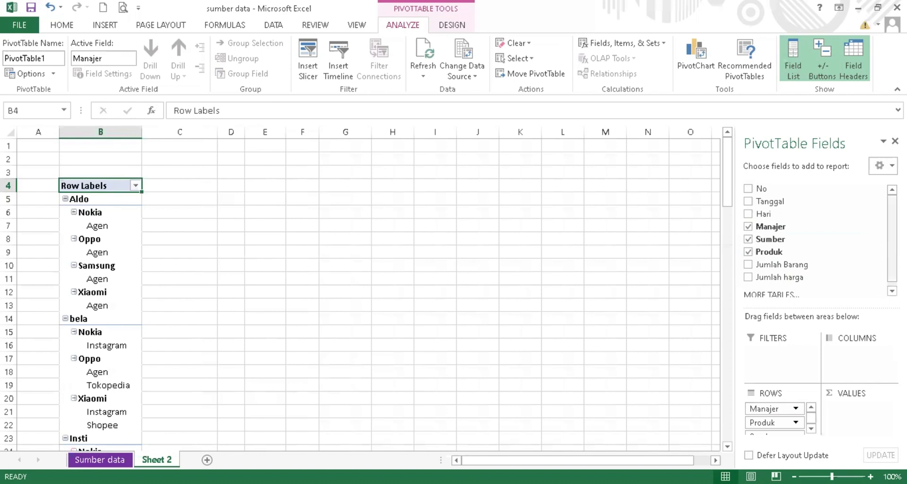
pyautogui.moveTo(892, 240); pyautogui.dragTo(891, 264)
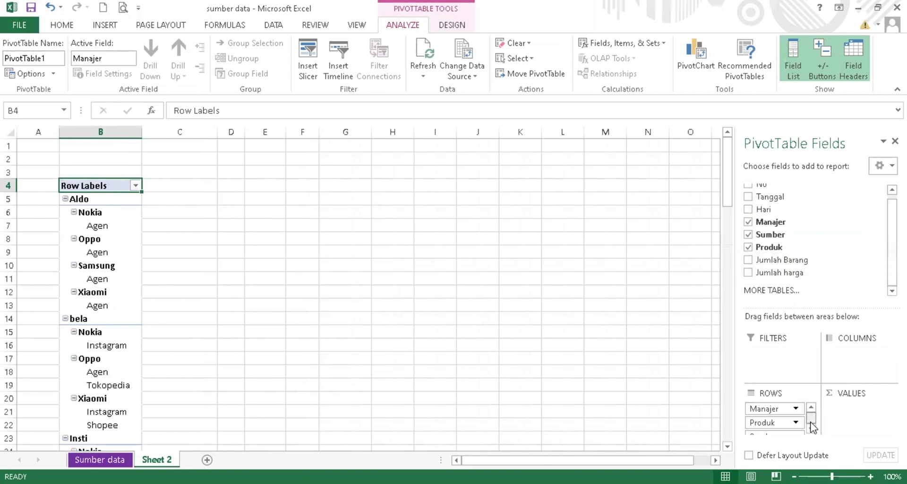
pyautogui.moveTo(784, 433); pyautogui.dragTo(854, 360)
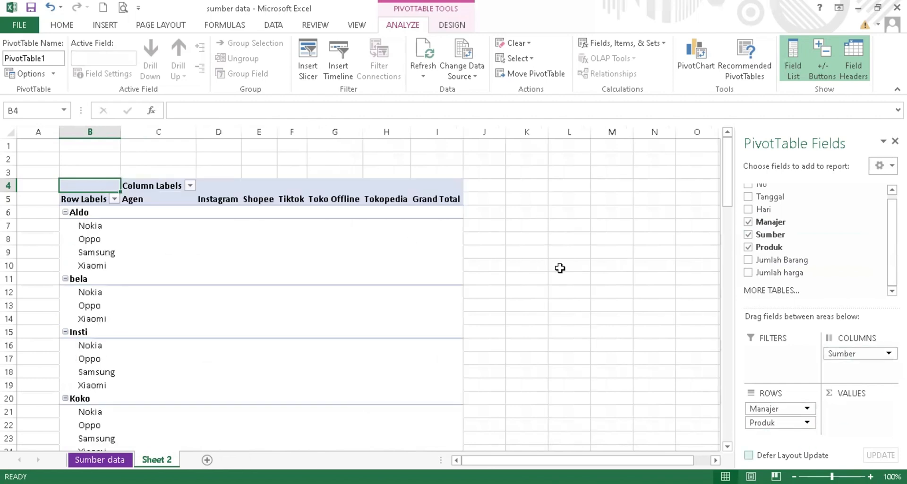
pyautogui.moveTo(730, 173)
pyautogui.mouseDown()
pyautogui.moveTo(723, 310)
pyautogui.moveTo(714, 316)
pyautogui.moveTo(727, 179)
pyautogui.mouseUp()
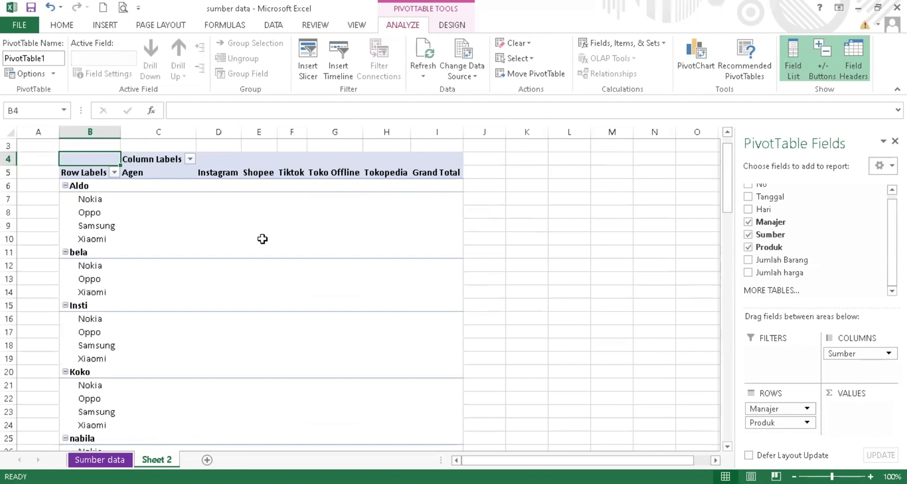
pyautogui.click(186, 226)
pyautogui.click(242, 217)
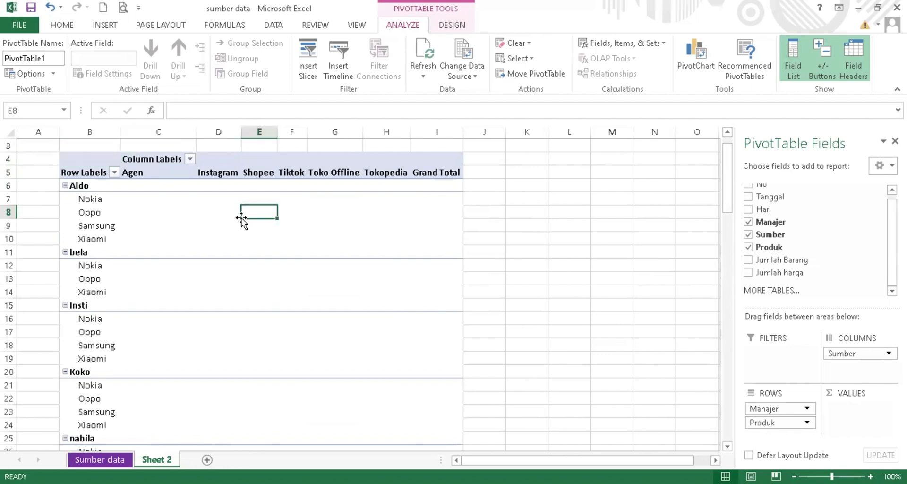
# Add the Jumlah Barang field to the PivotTable values as a sum
pyautogui.click(766, 409)
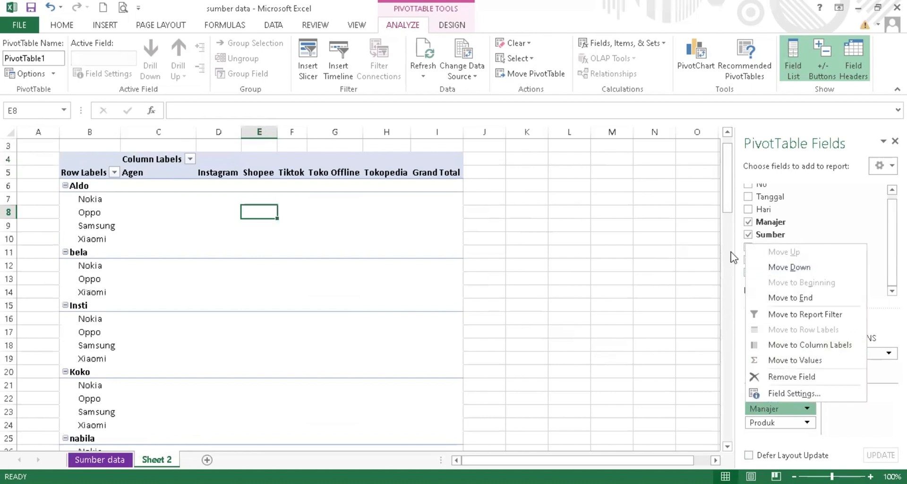
pyautogui.click(812, 234)
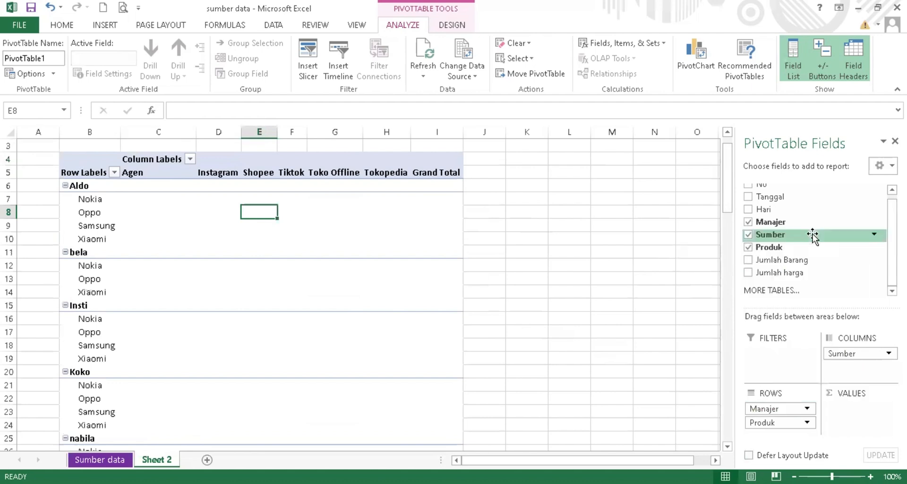
pyautogui.click(748, 260)
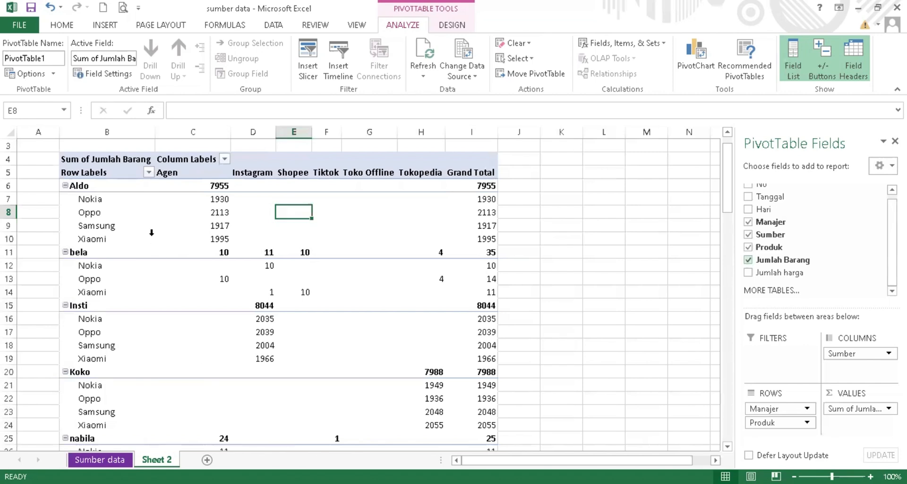
# Filter the PivotTable's Manajer row labels to only the second and third managers in the list
pyautogui.click(147, 172)
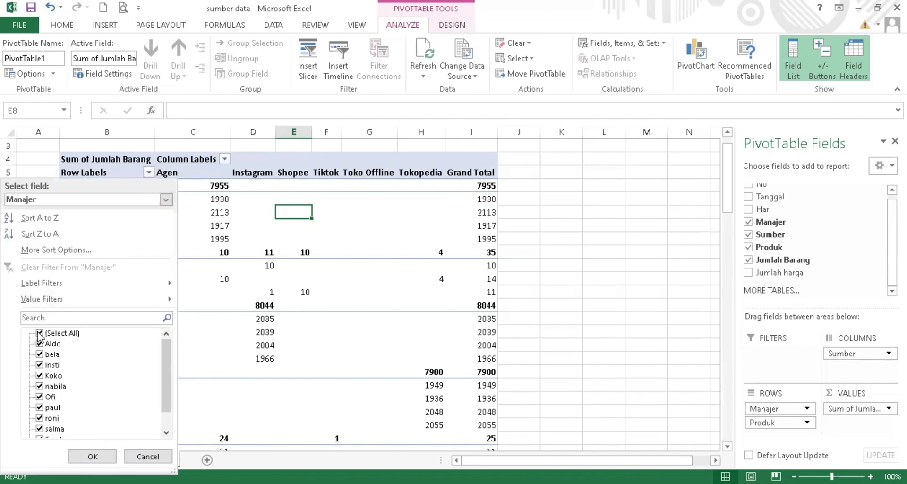
pyautogui.click(40, 333)
pyautogui.click(39, 354)
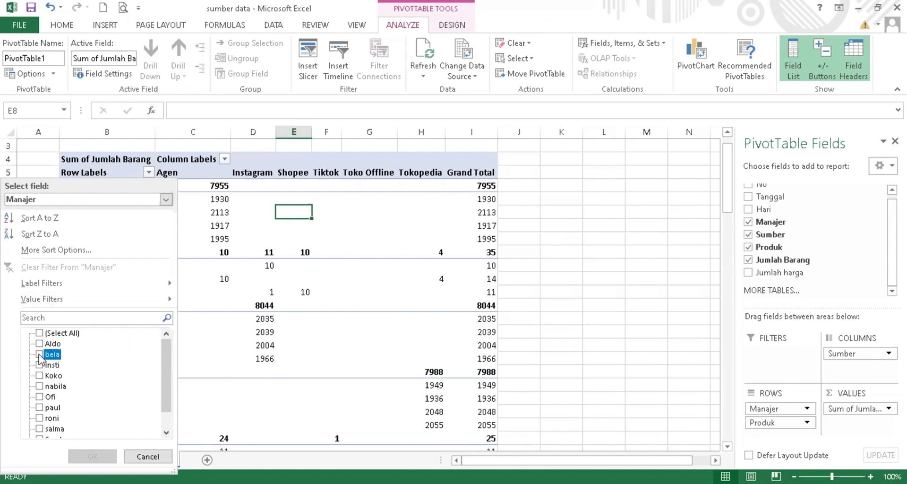
pyautogui.click(40, 365)
pyautogui.click(94, 457)
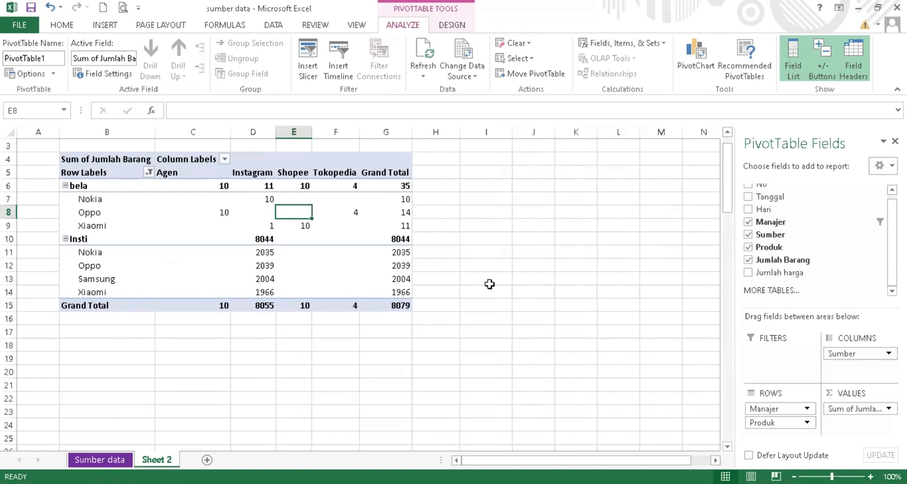
# Show all managers again in the PivotTable's Manajer row label filter
pyautogui.click(149, 172)
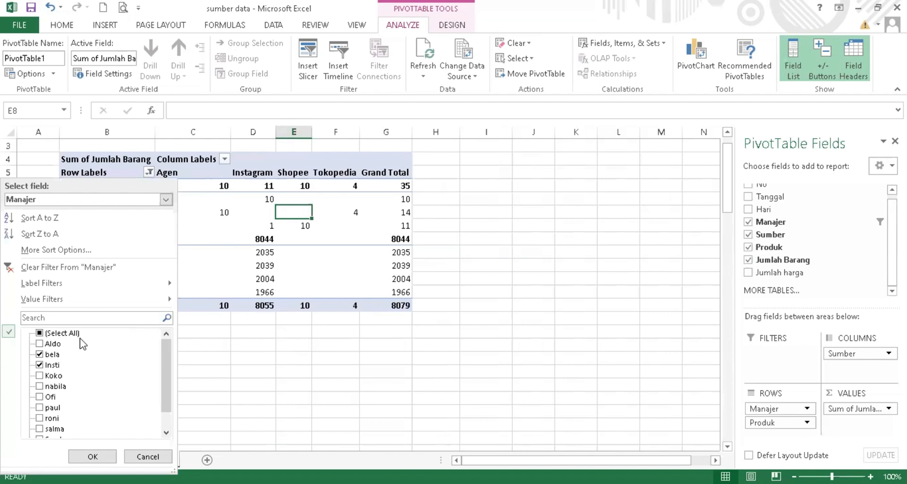
pyautogui.click(40, 333)
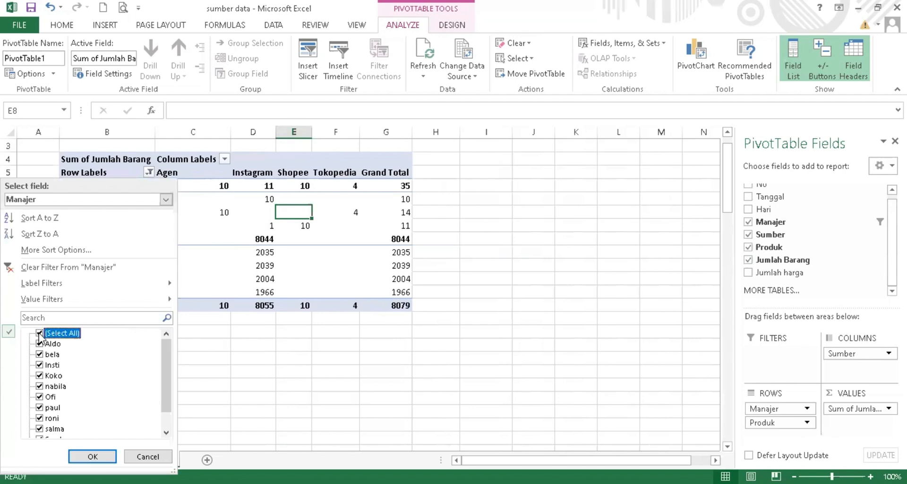
pyautogui.click(93, 456)
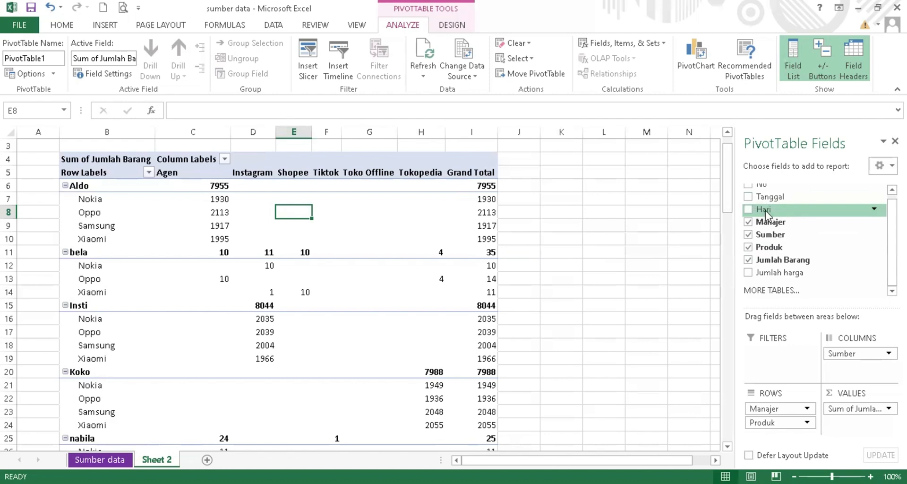
# Add the Hari field as a PivotTable report filter and set it to Minggu
pyautogui.moveTo(761, 209); pyautogui.dragTo(761, 355)
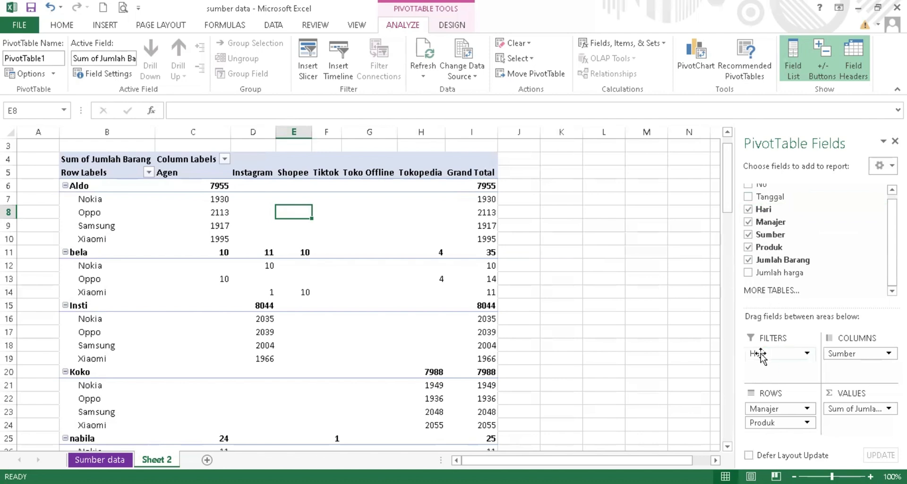
pyautogui.moveTo(726, 194); pyautogui.dragTo(730, 168)
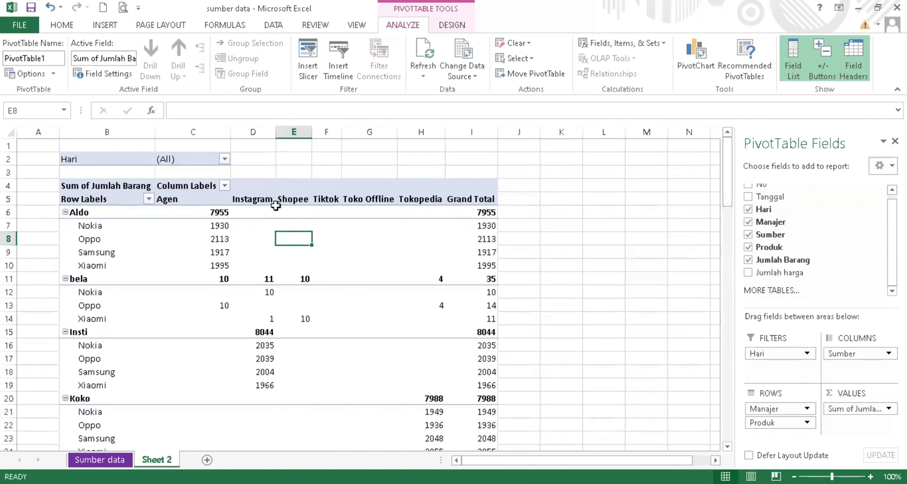
pyautogui.click(223, 160)
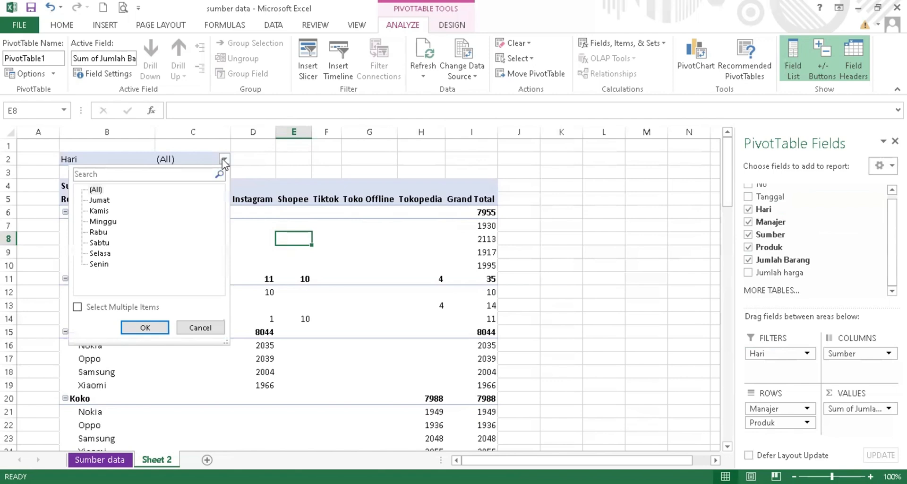
pyautogui.click(103, 221)
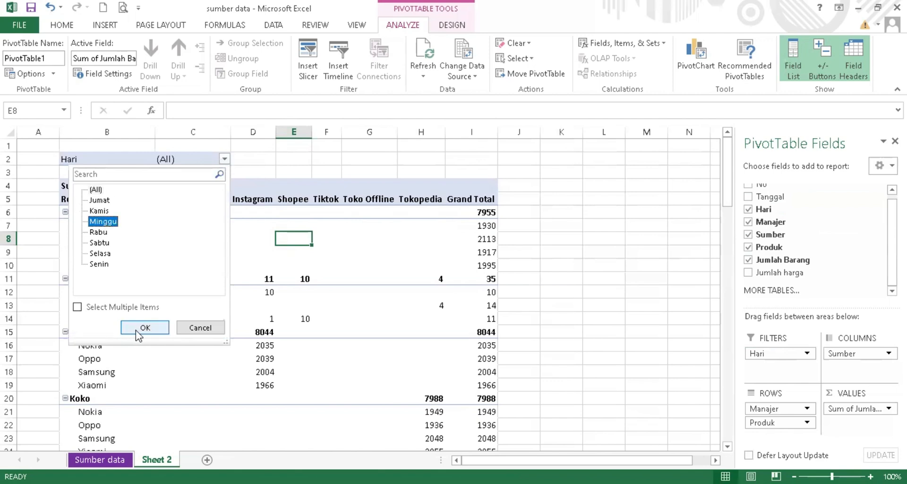
pyautogui.click(138, 329)
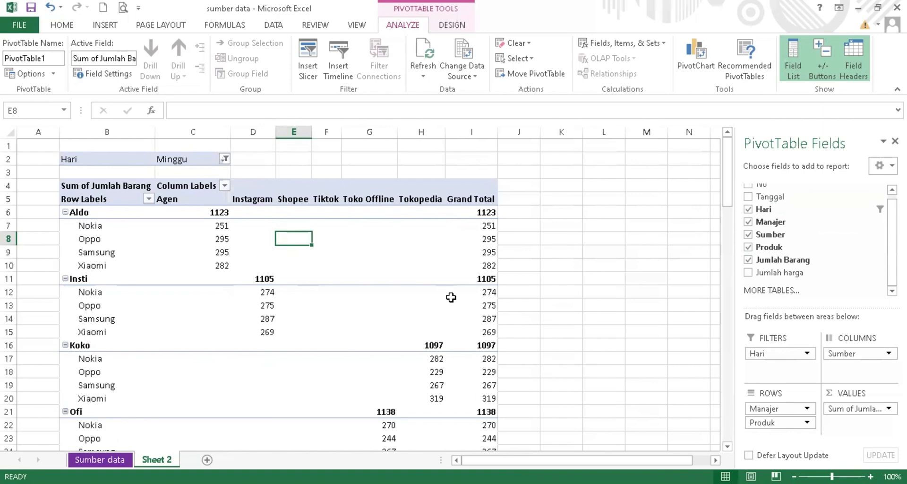
# Filter the PivotTable's Manajer row labels to only the second and fourth managers in the list
pyautogui.moveTo(728, 175)
pyautogui.mouseDown()
pyautogui.moveTo(728, 282)
pyautogui.moveTo(729, 172)
pyautogui.mouseUp()
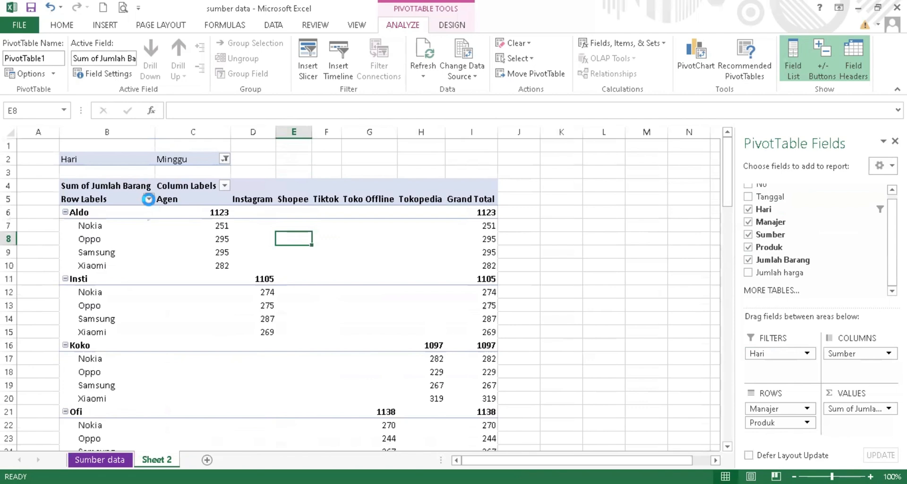
pyautogui.click(148, 199)
pyautogui.click(195, 342)
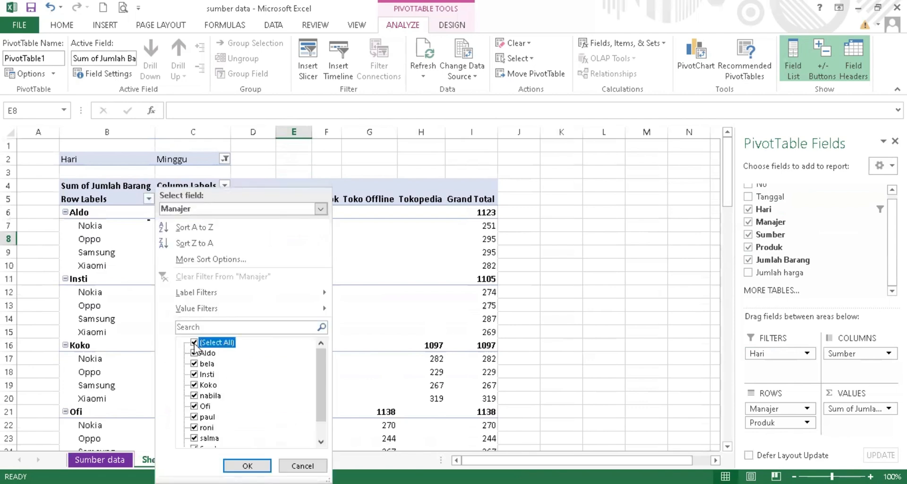
pyautogui.click(194, 363)
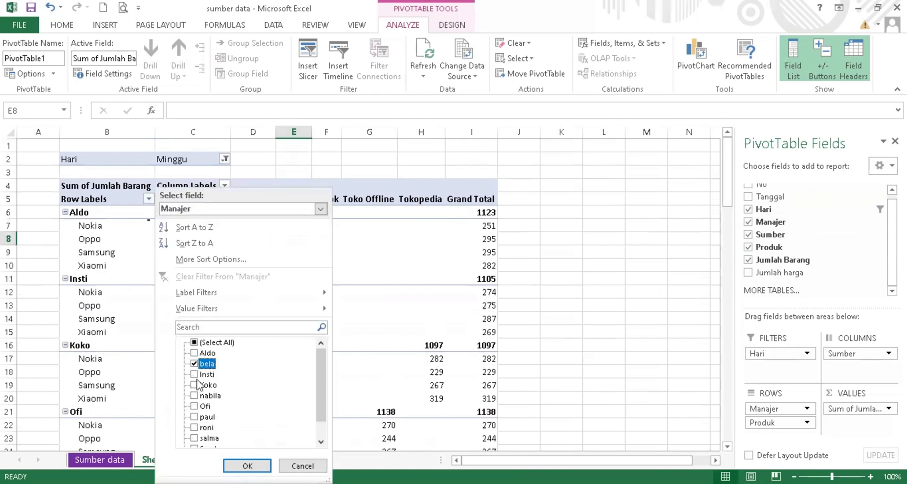
pyautogui.click(194, 385)
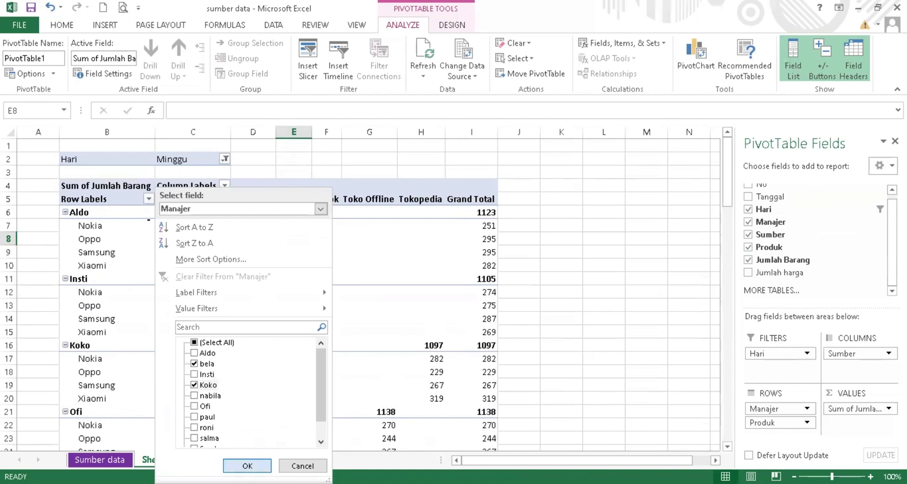
pyautogui.click(247, 465)
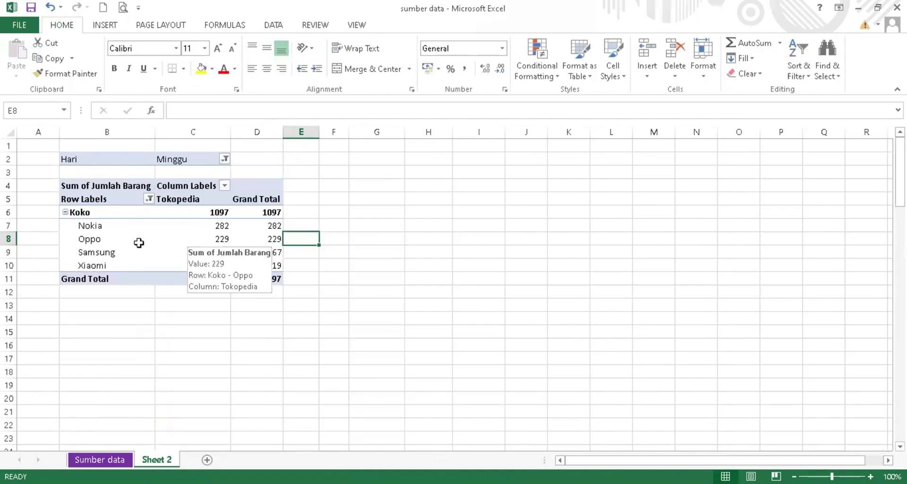
# Change the Manajer row label filter to include the first manager in the list instead of the second, keeping the fourth
pyautogui.click(157, 239)
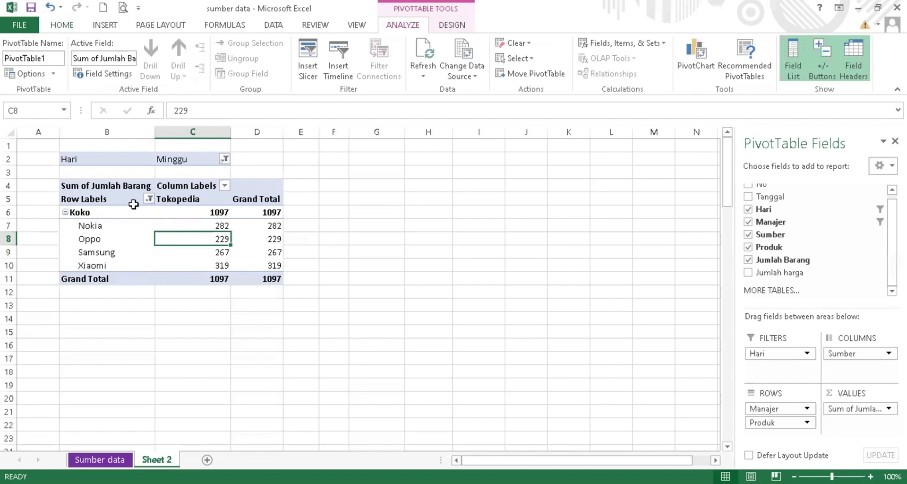
pyautogui.click(149, 199)
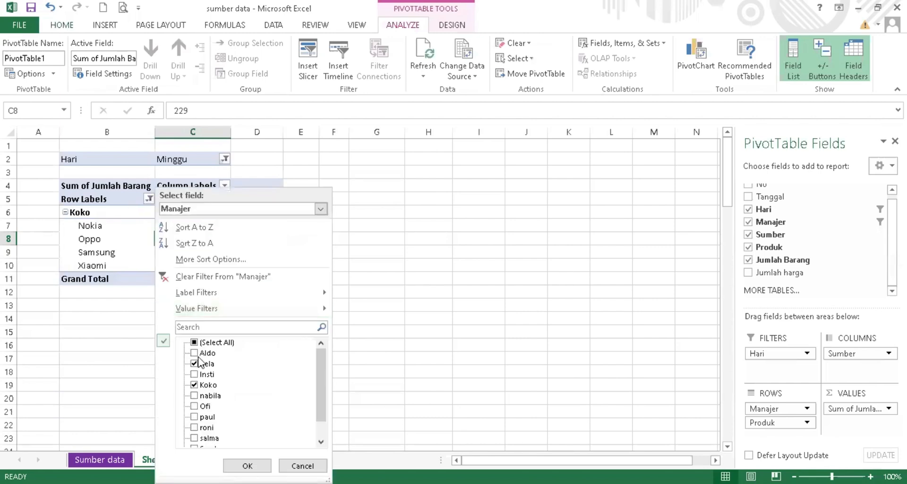
pyautogui.click(195, 363)
pyautogui.click(194, 353)
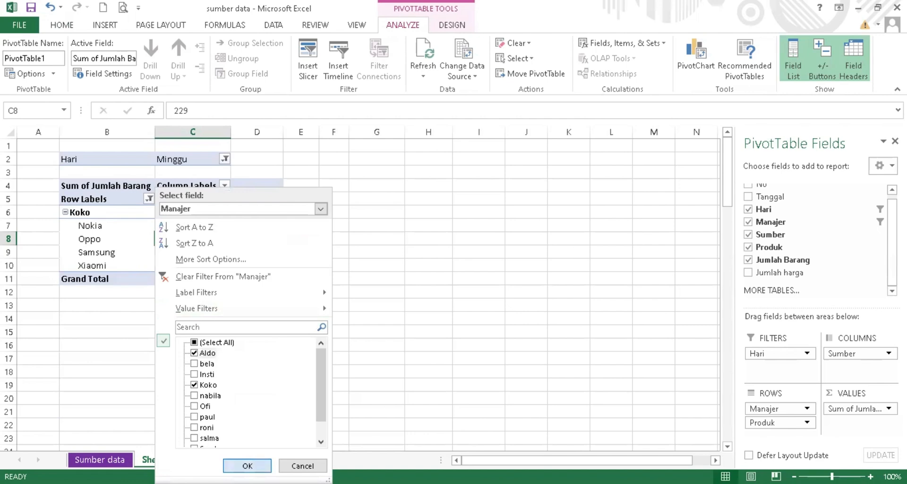
pyautogui.click(247, 465)
pyautogui.click(394, 291)
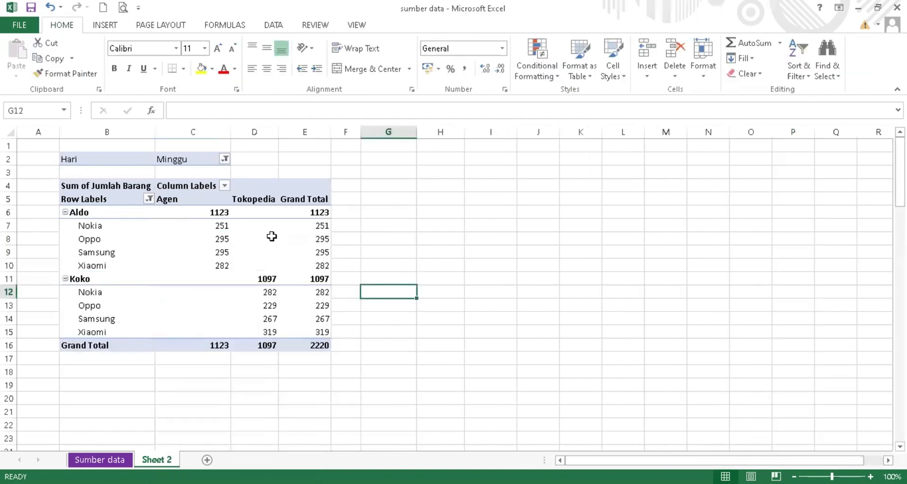
pyautogui.click(105, 251)
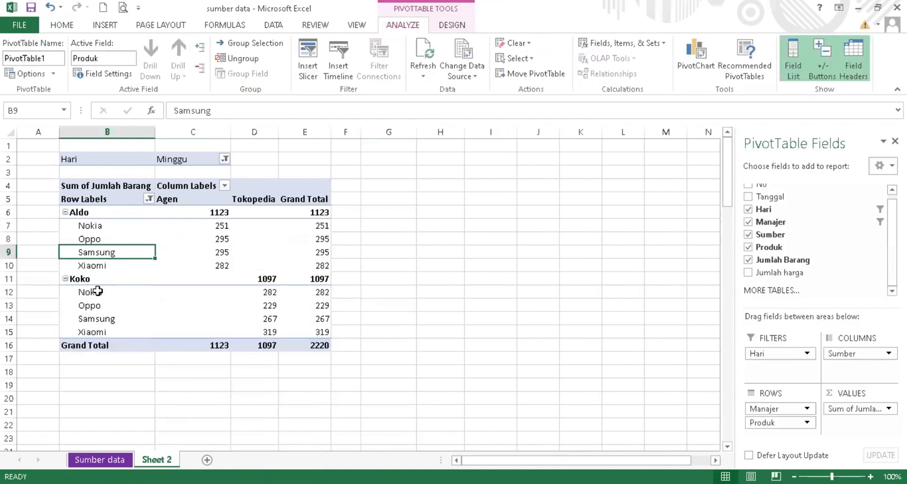
pyautogui.click(84, 280)
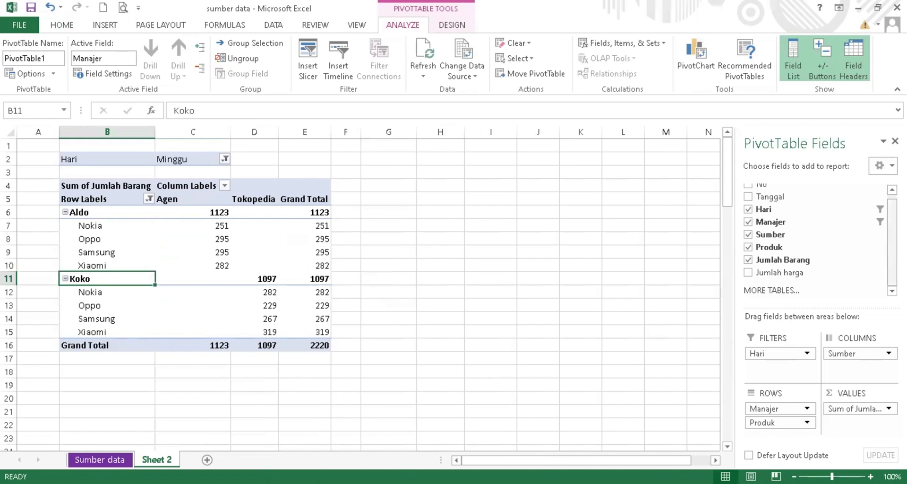
pyautogui.scroll(1, 813, 236)
pyautogui.scroll(-1, 812, 237)
pyautogui.click(340, 384)
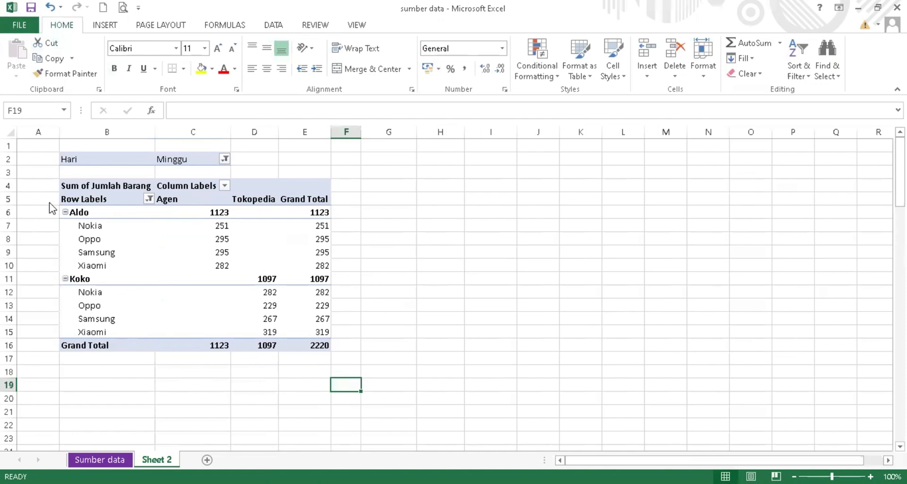
pyautogui.click(19, 24)
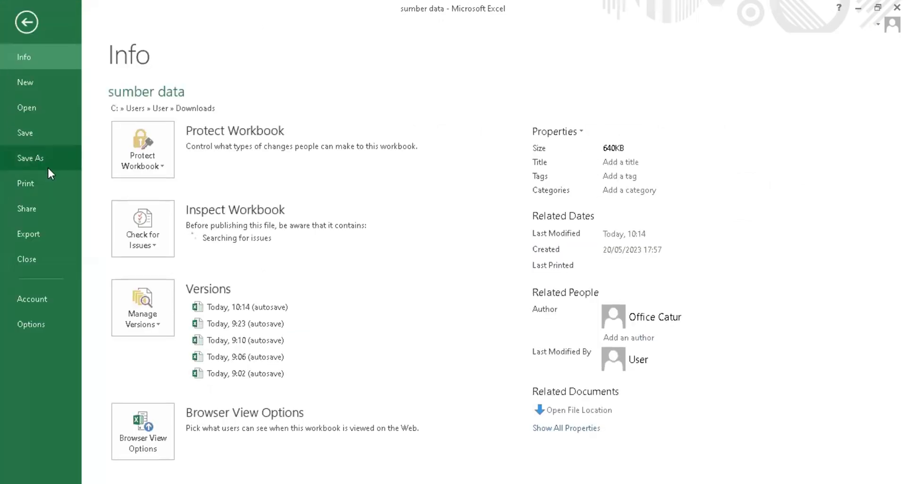
pyautogui.click(26, 22)
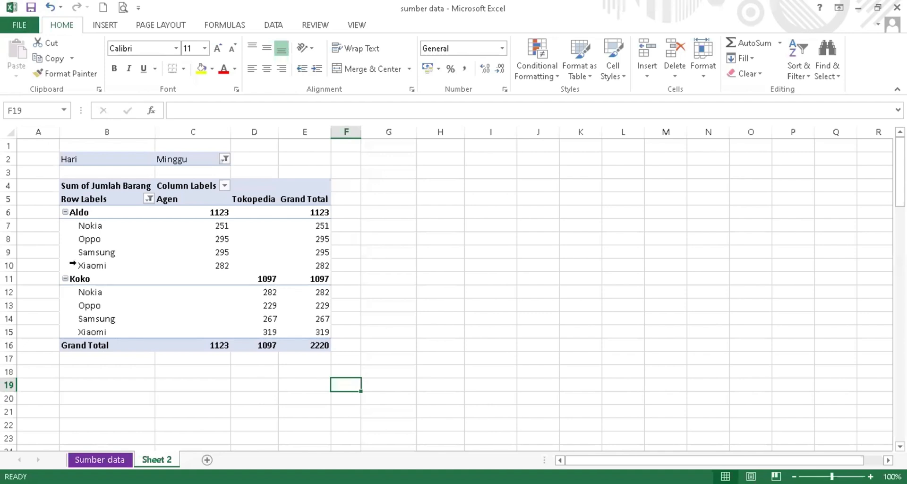